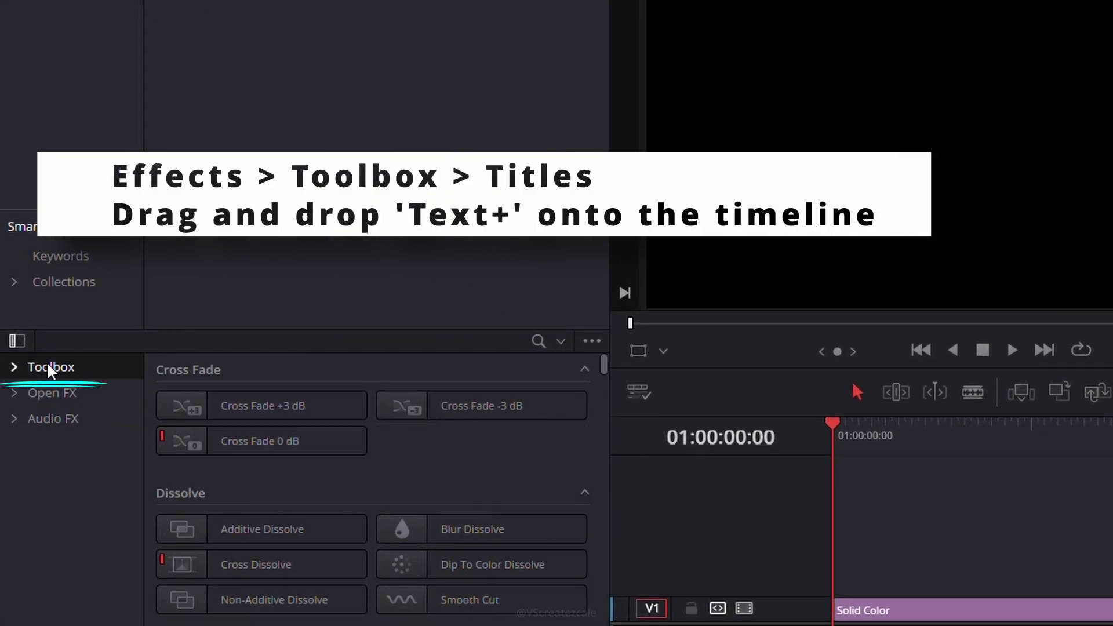
Drag Text+ from the Toolbox Titles onto track V2 above the Solid Color clip.
{"action": "left_click", "coordinate": [15, 369]}
{"action": "left_click", "coordinate": [73, 448]}
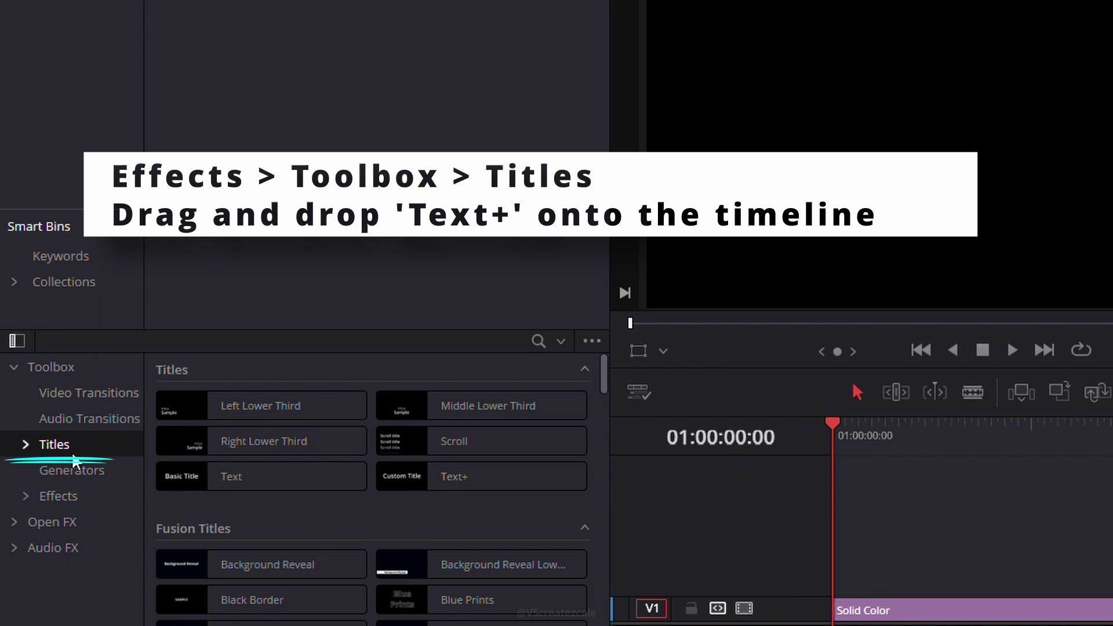
{"action": "mouse_move", "coordinate": [470, 477]}
{"action": "left_mouse_down"}
{"action": "mouse_move", "coordinate": [443, 467]}
{"action": "mouse_move", "coordinate": [409, 492]}
{"action": "left_mouse_up"}
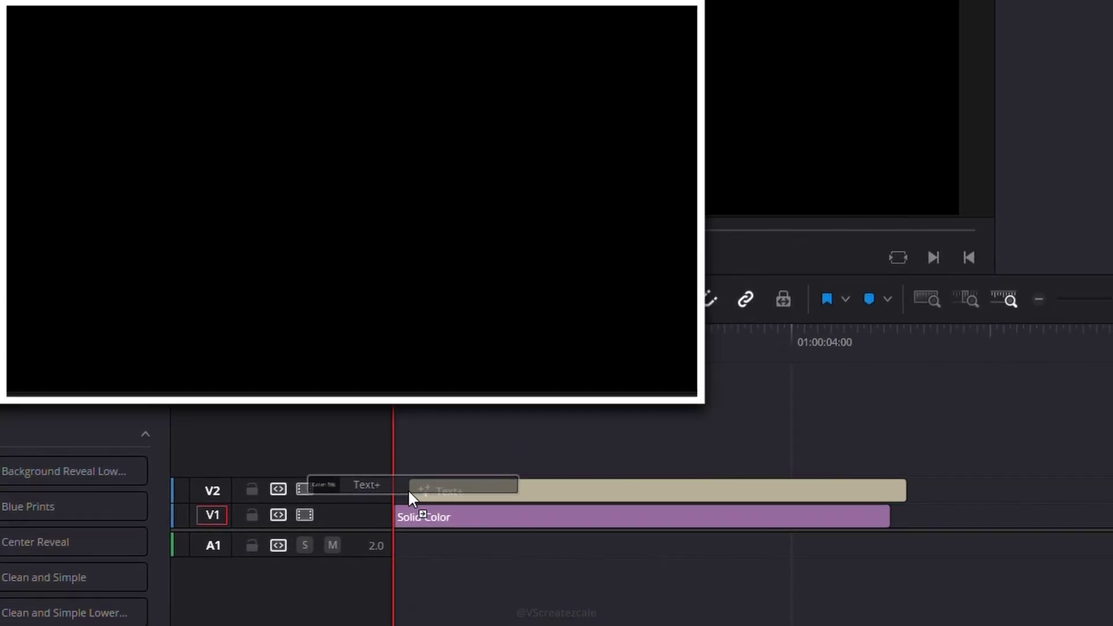
{"action": "left_click_drag", "start_coordinate": [477, 491], "coordinate": [458, 492]}
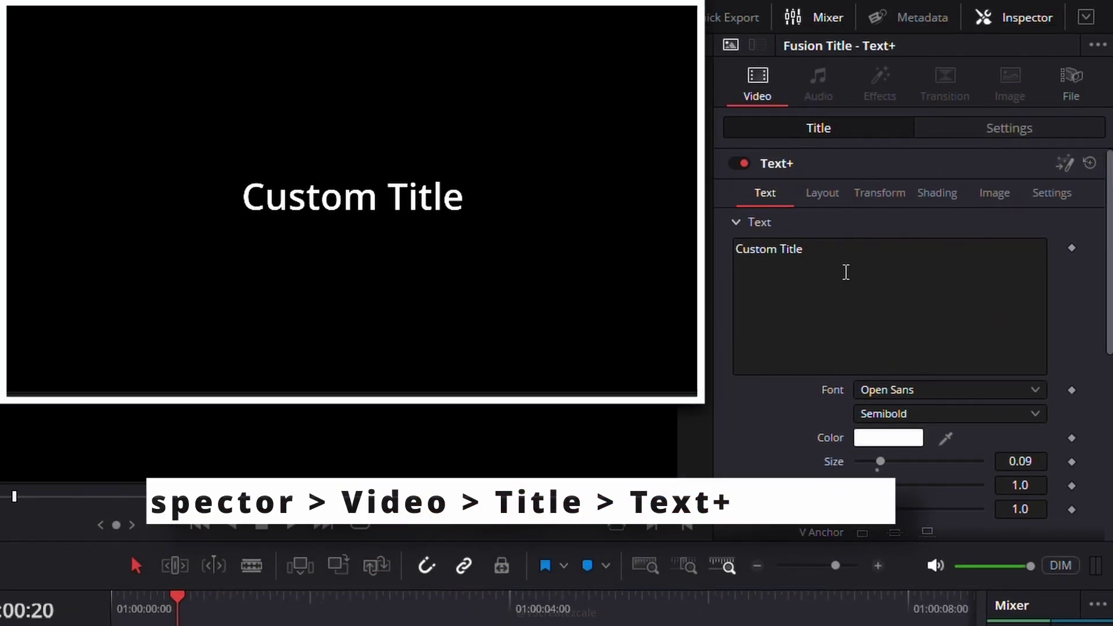
Replace the placeholder text with 'Davinci Resolve' and raise Size and Tracking.
{"action": "left_click", "coordinate": [846, 272]}
{"action": "key", "text": "ctrl+a"}
{"action": "type", "text": "Davinci Resolve"}
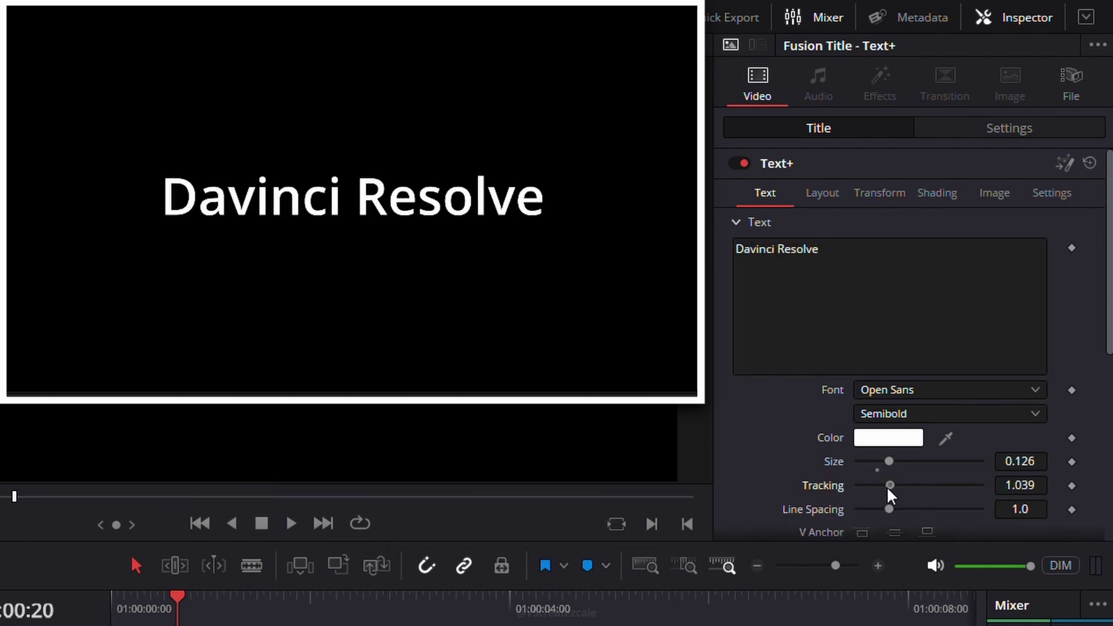
{"action": "left_click_drag", "start_coordinate": [889, 490], "coordinate": [889, 494]}
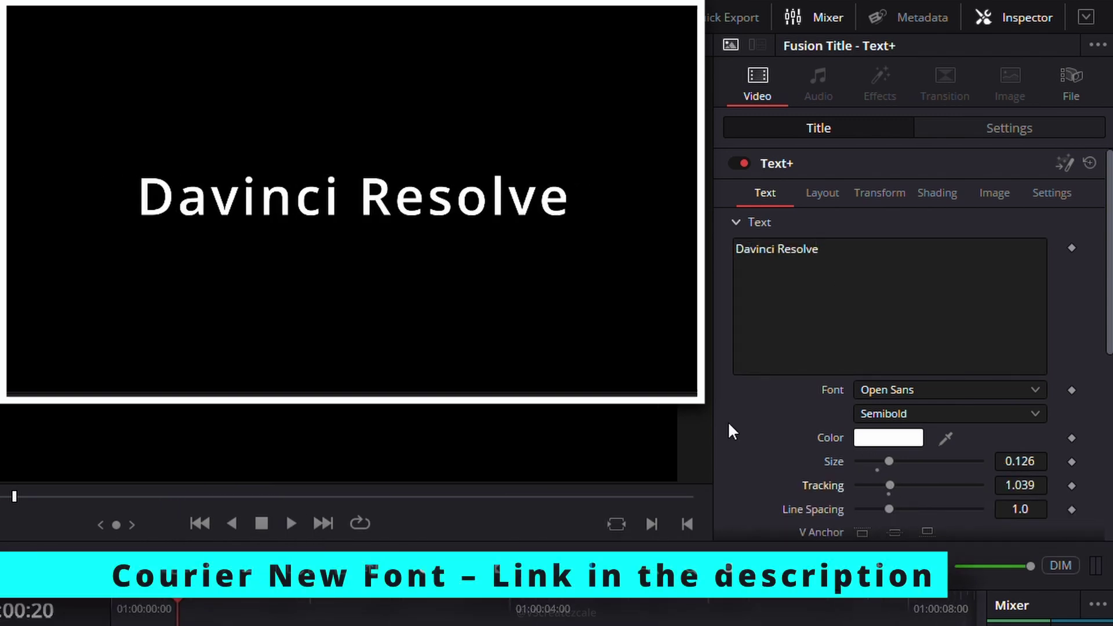
Set the title font to Courier New Bold and reduce the size slightly.
{"action": "left_click", "coordinate": [919, 393]}
{"action": "scroll", "coordinate": [919, 470], "scroll_direction": "up", "scroll_amount": 10}
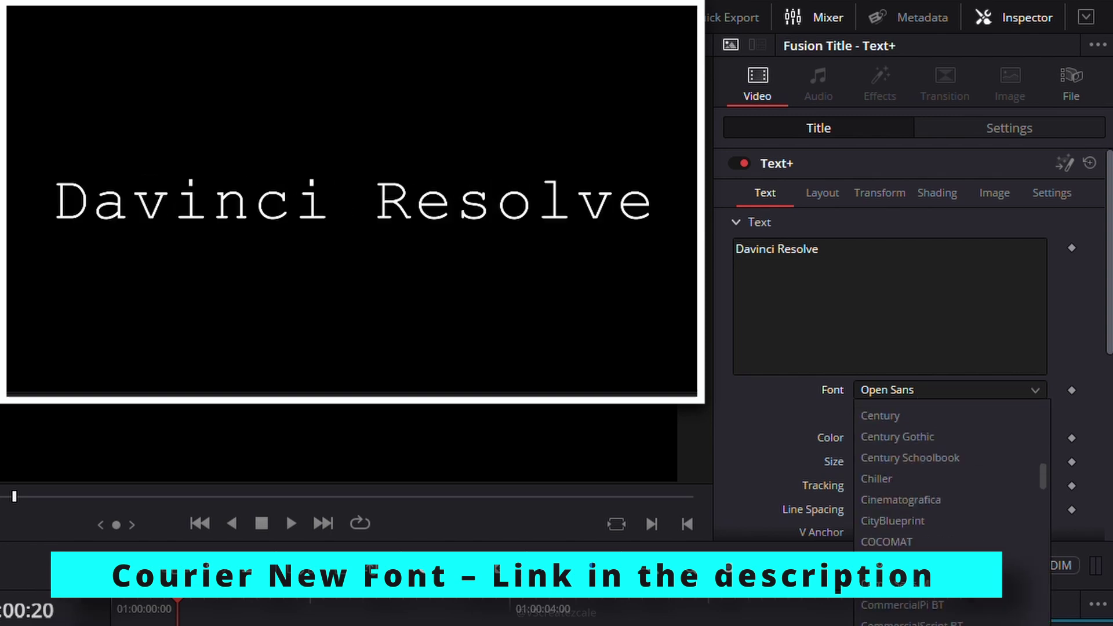
{"action": "left_click", "coordinate": [904, 479]}
{"action": "left_click", "coordinate": [957, 413]}
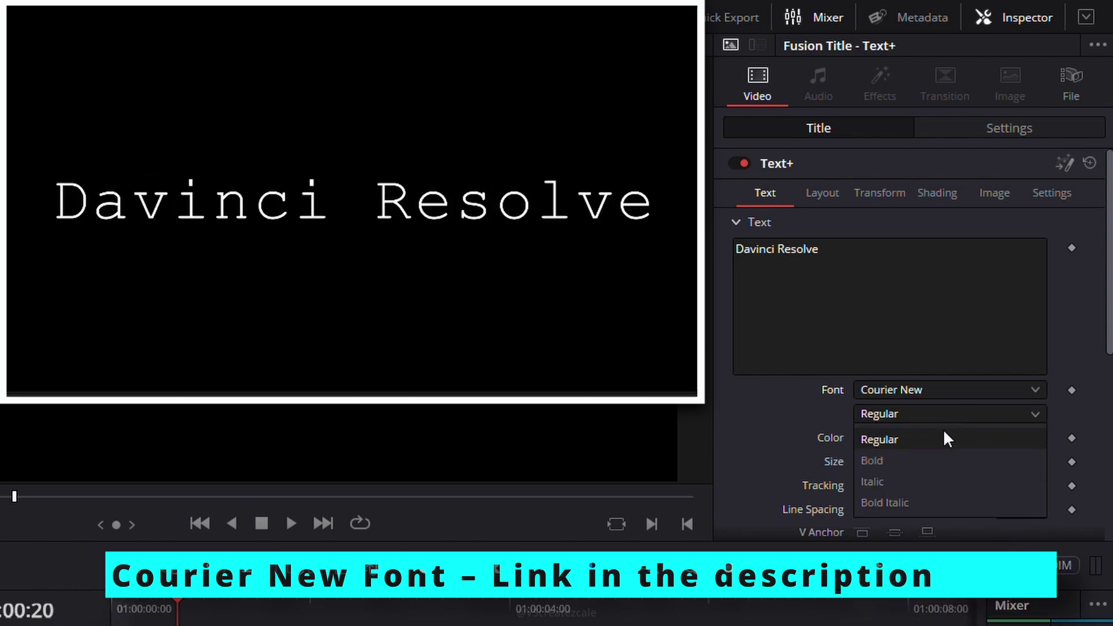
{"action": "left_click", "coordinate": [932, 460]}
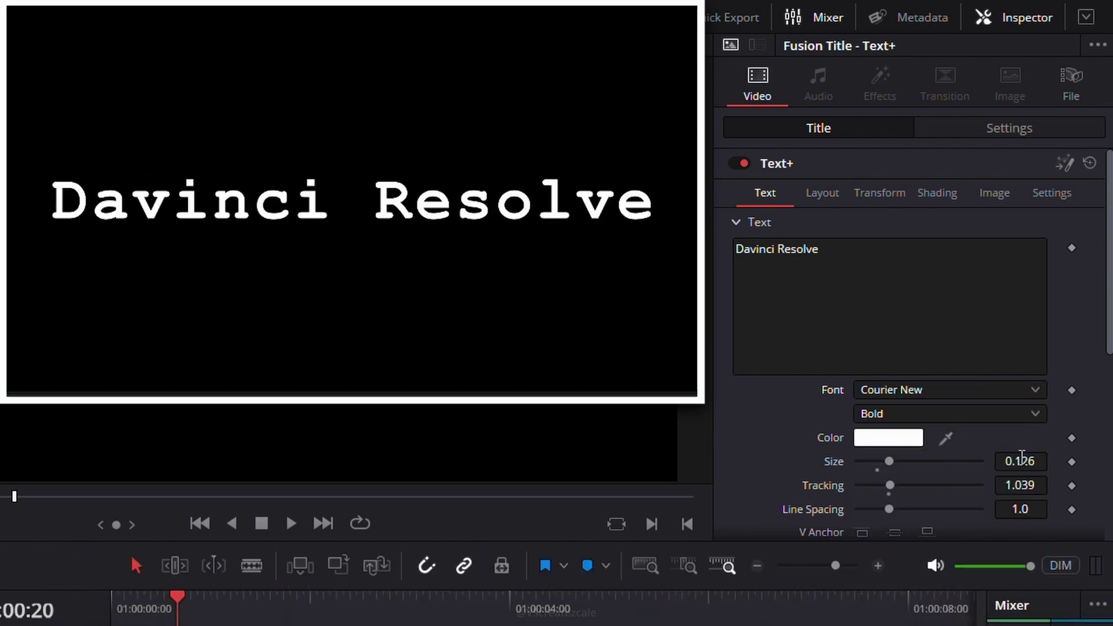
{"action": "left_click_drag", "start_coordinate": [1018, 461], "coordinate": [1000, 461]}
{"action": "scroll", "coordinate": [791, 406], "scroll_direction": "down", "scroll_amount": 2}
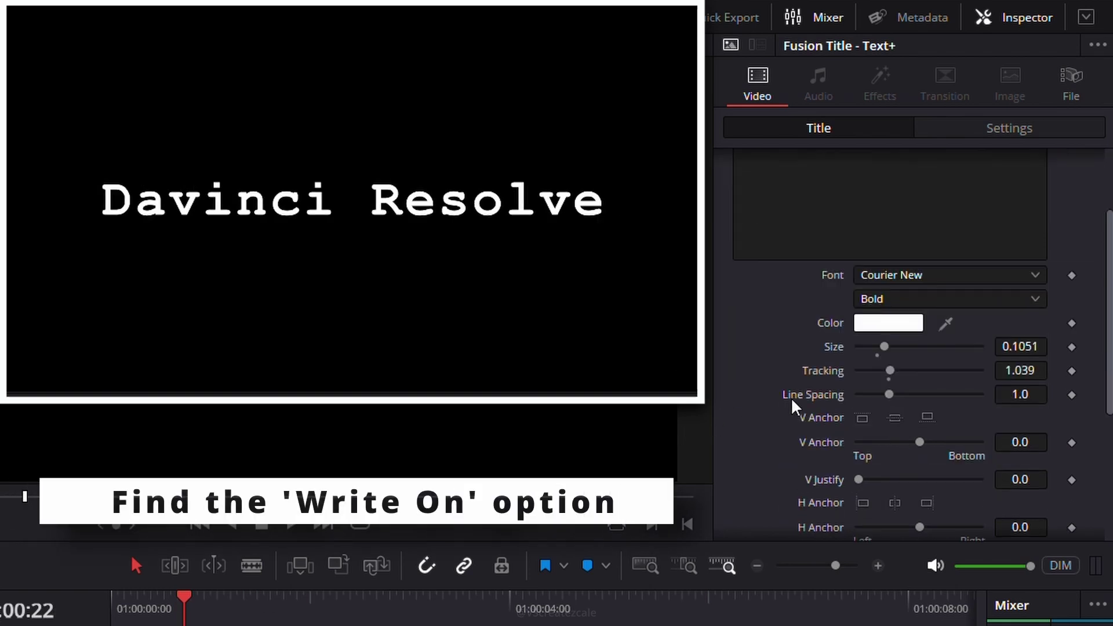
{"action": "scroll", "coordinate": [791, 406], "scroll_direction": "down", "scroll_amount": 4}
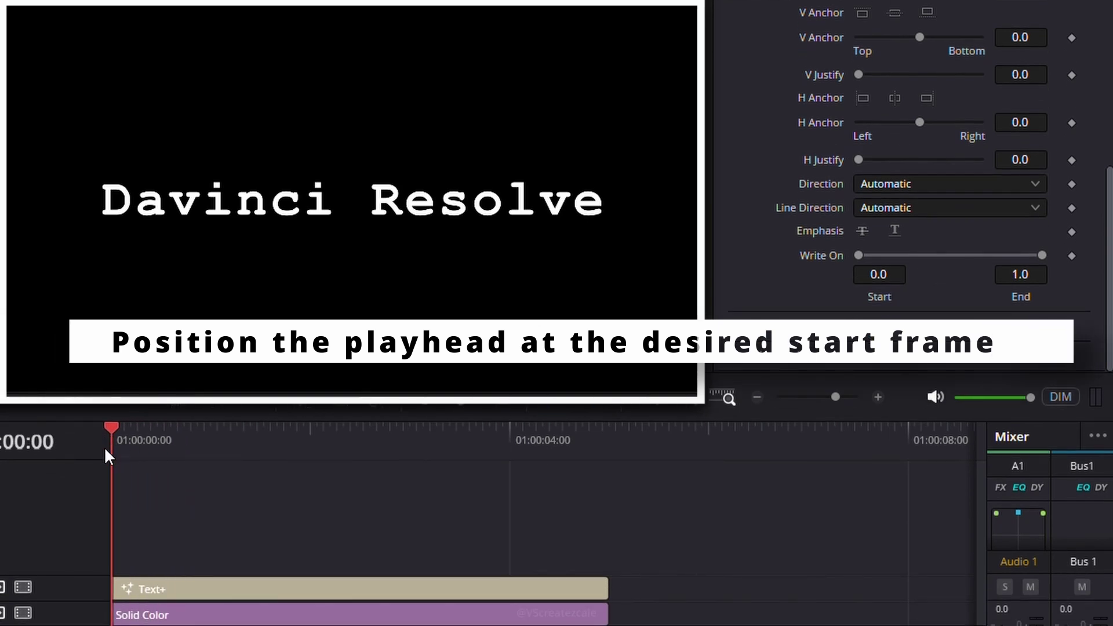
Keyframe Write On End at 0 at the animation's start frame.
{"action": "left_click_drag", "start_coordinate": [184, 507], "coordinate": [171, 508]}
{"action": "left_click_drag", "start_coordinate": [1042, 255], "coordinate": [856, 259]}
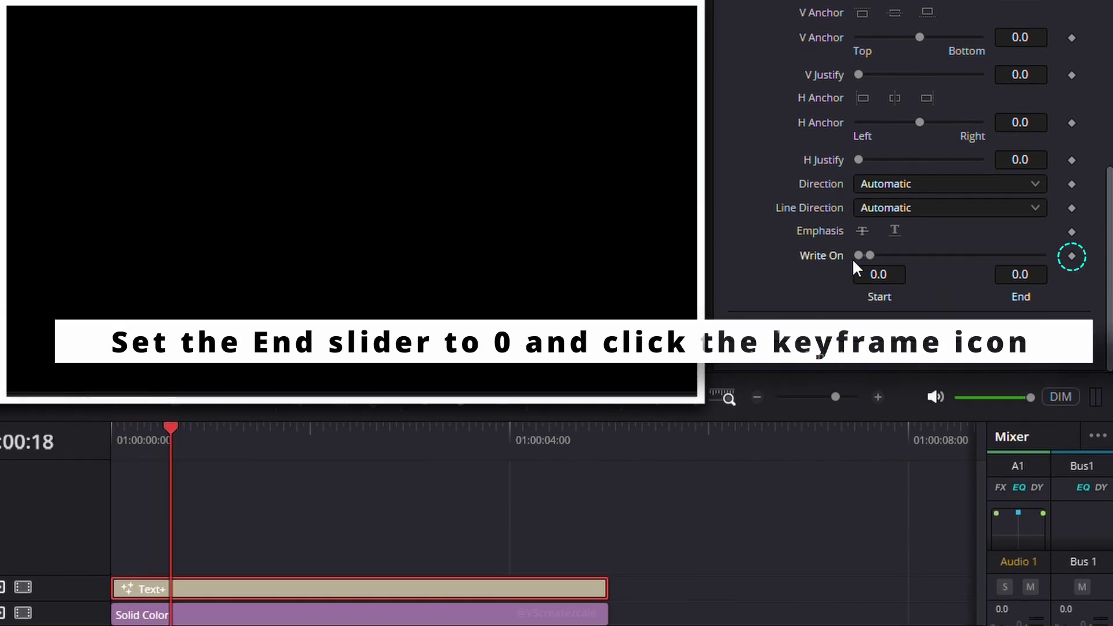
{"action": "left_click", "coordinate": [1071, 256]}
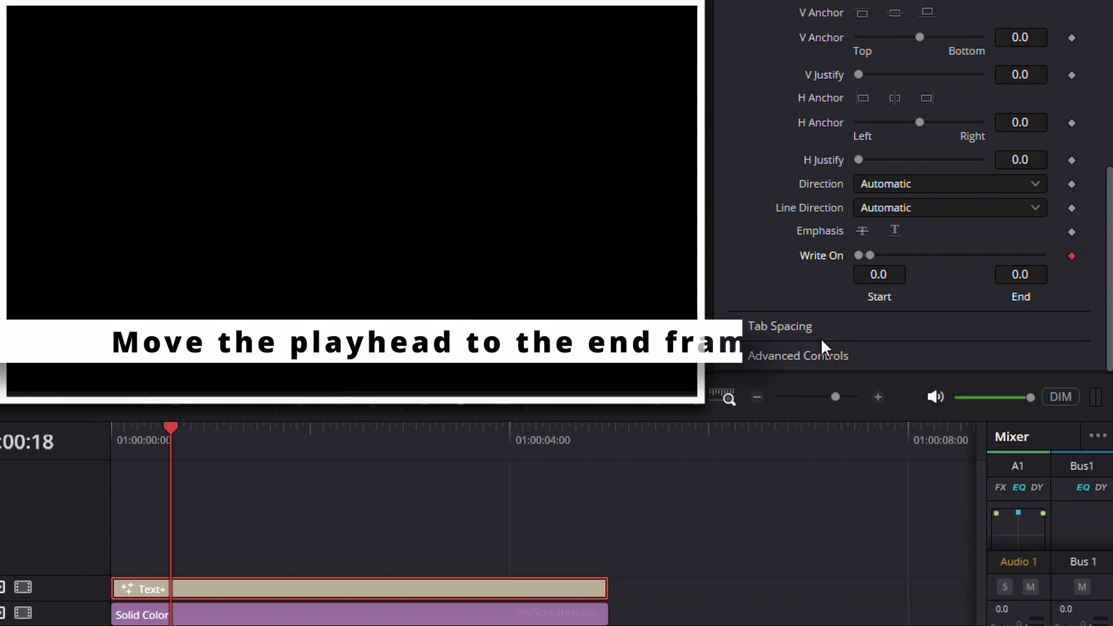
Keyframe Write On End at full on a later frame, then play the animation.
{"action": "left_click_drag", "start_coordinate": [176, 427], "coordinate": [338, 438]}
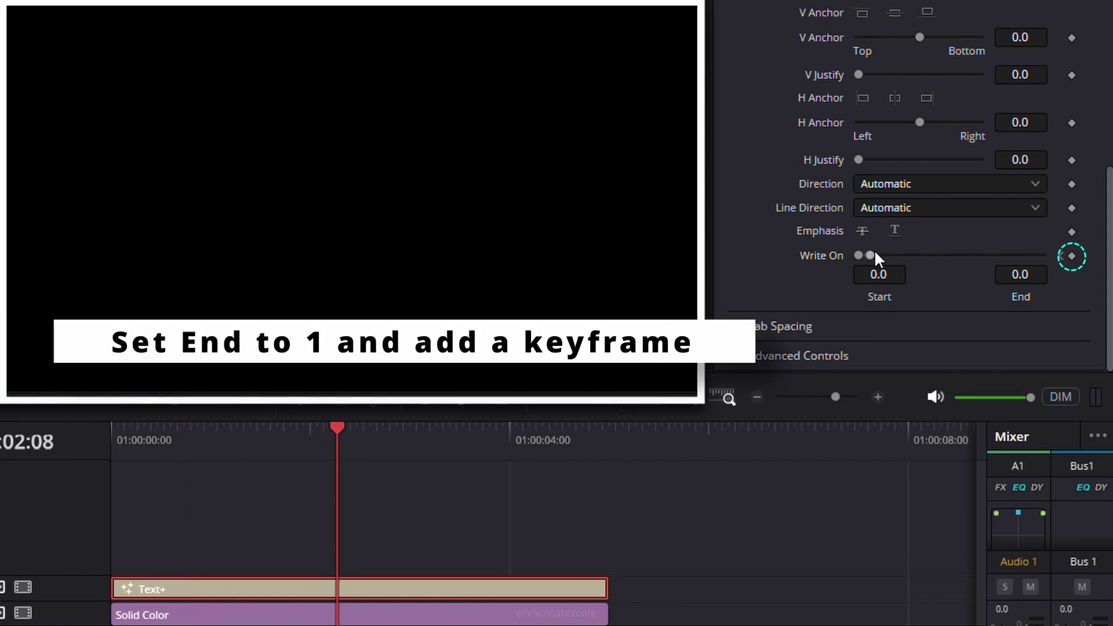
{"action": "left_click_drag", "start_coordinate": [868, 256], "coordinate": [1007, 253]}
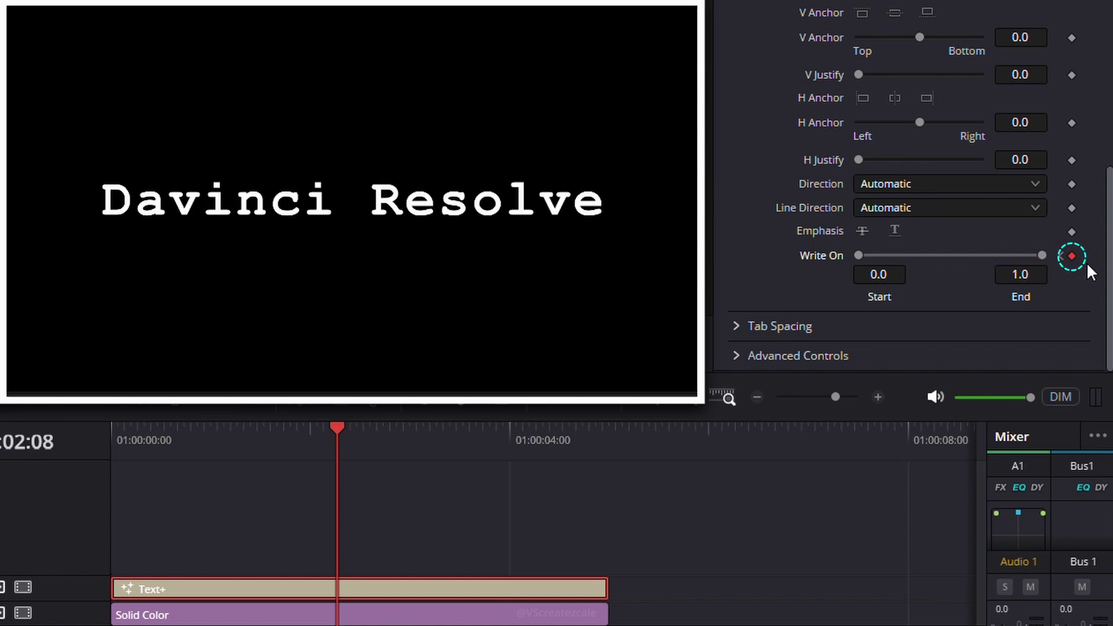
{"action": "left_click_drag", "start_coordinate": [337, 434], "coordinate": [113, 442]}
{"action": "key", "text": "space"}
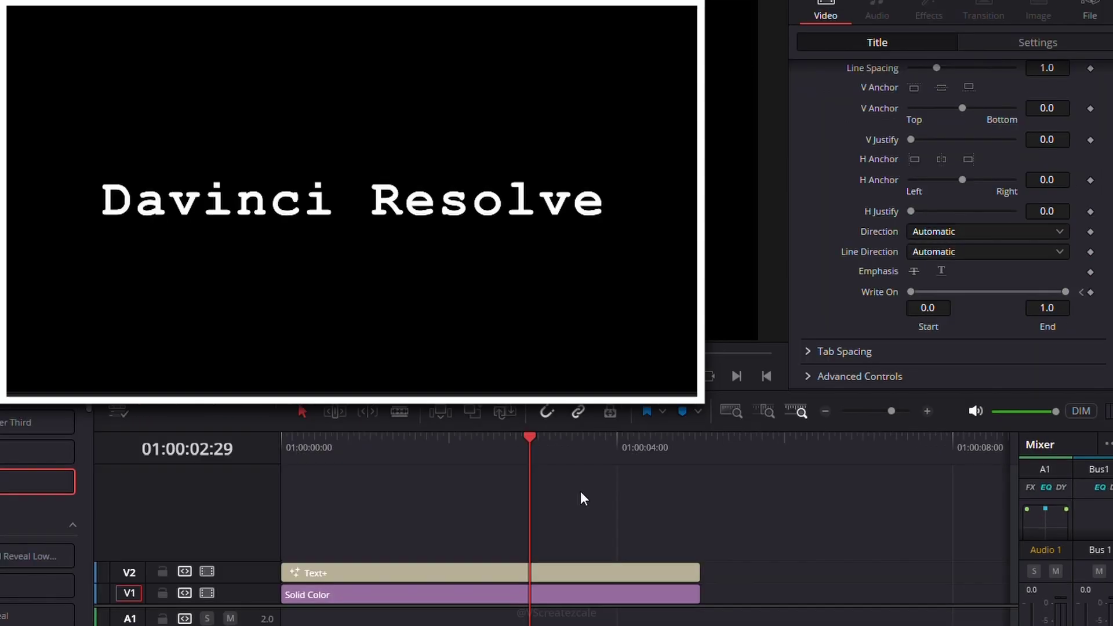
Open the Text+ clip in the Fusion page and select its Template node.
{"action": "right_click", "coordinate": [587, 573]}
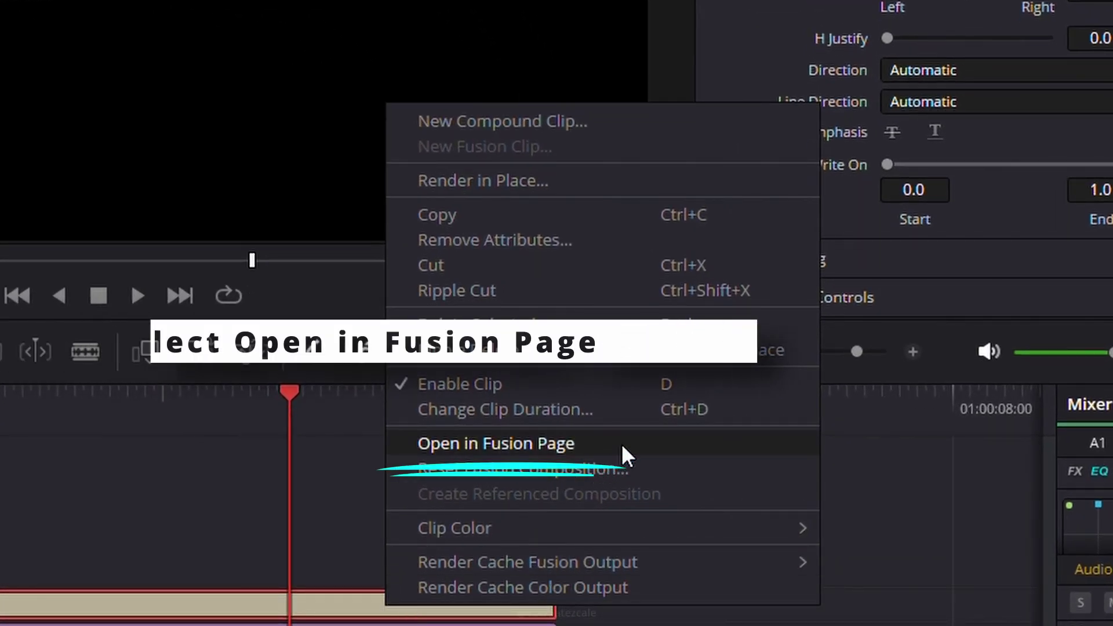
{"action": "left_click", "coordinate": [657, 454]}
{"action": "left_click", "coordinate": [277, 527]}
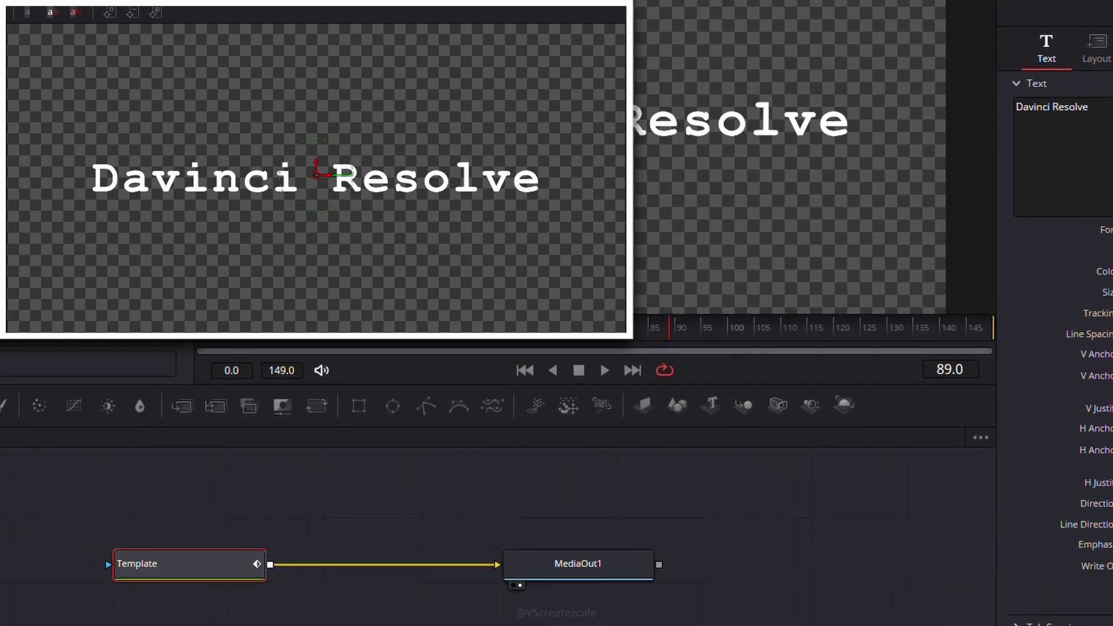
Show the Template node's Write On curves in the Spline editor, zoomed to fit.
{"action": "right_click", "coordinate": [239, 563]}
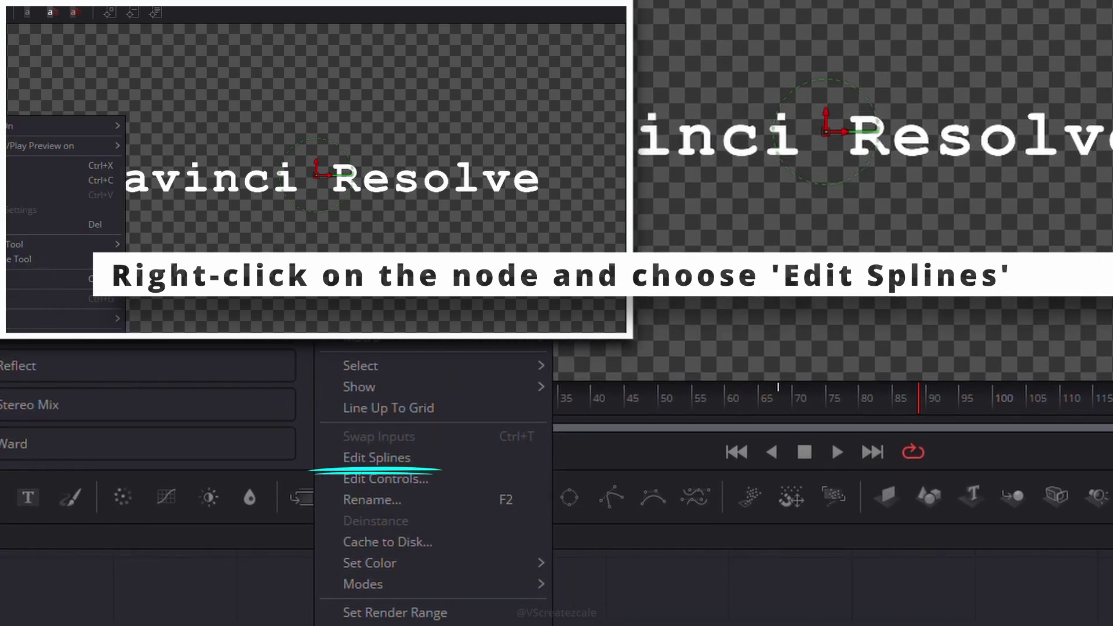
{"action": "left_click", "coordinate": [406, 460]}
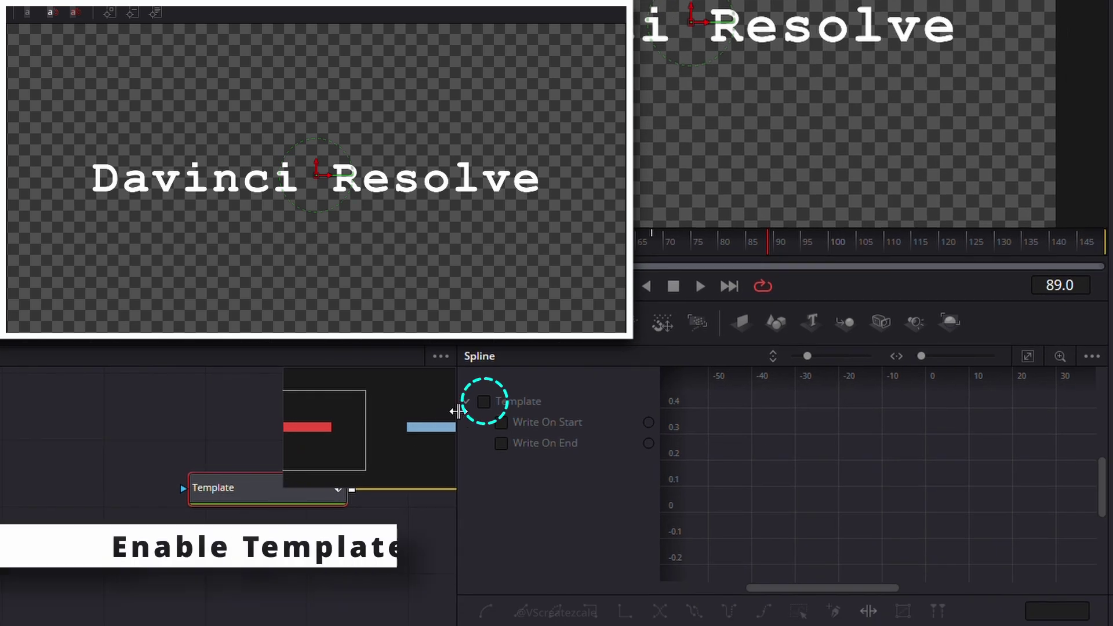
{"action": "left_click", "coordinate": [485, 404]}
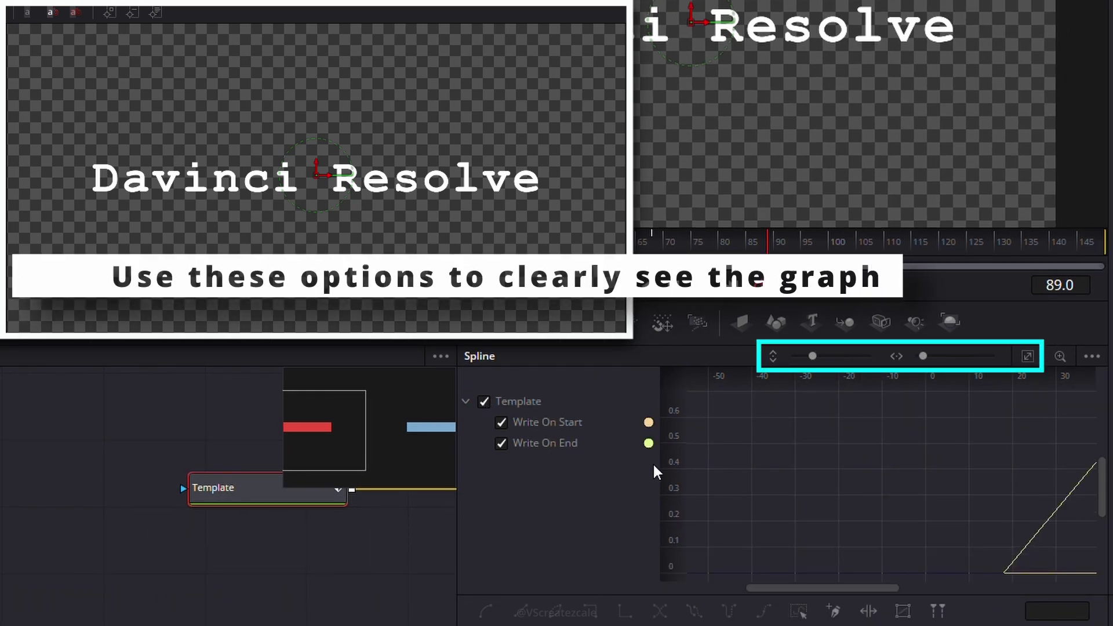
{"action": "key", "text": "ctrl+f"}
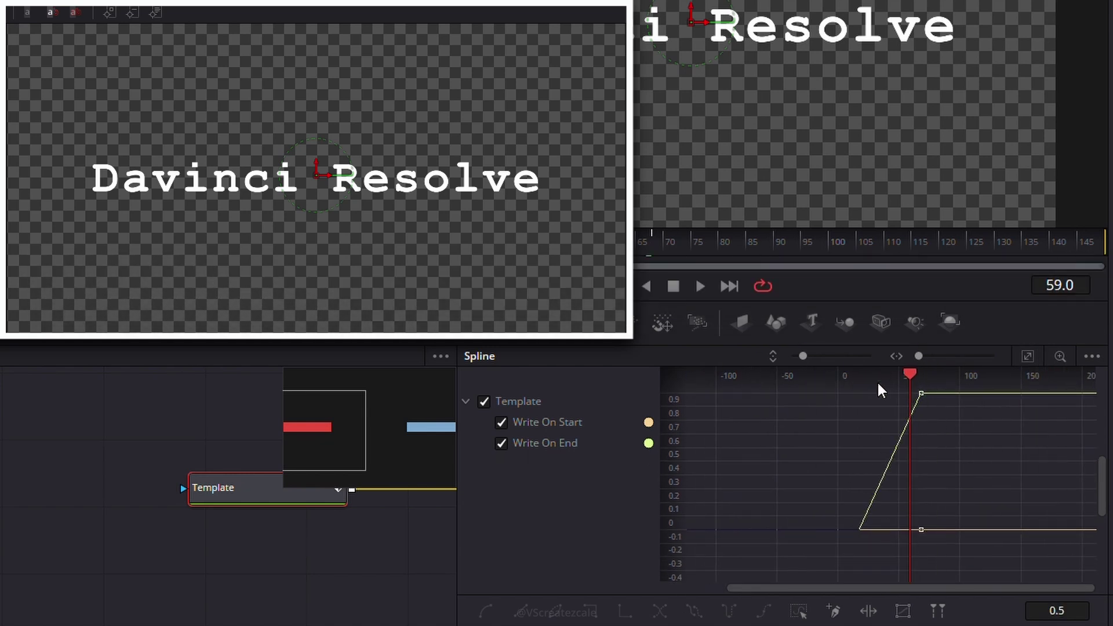
{"action": "left_click_drag", "start_coordinate": [950, 381], "coordinate": [849, 384]}
Move the Write On End curve's end keyframe and replay to review the typing speed.
{"action": "key", "text": "space"}
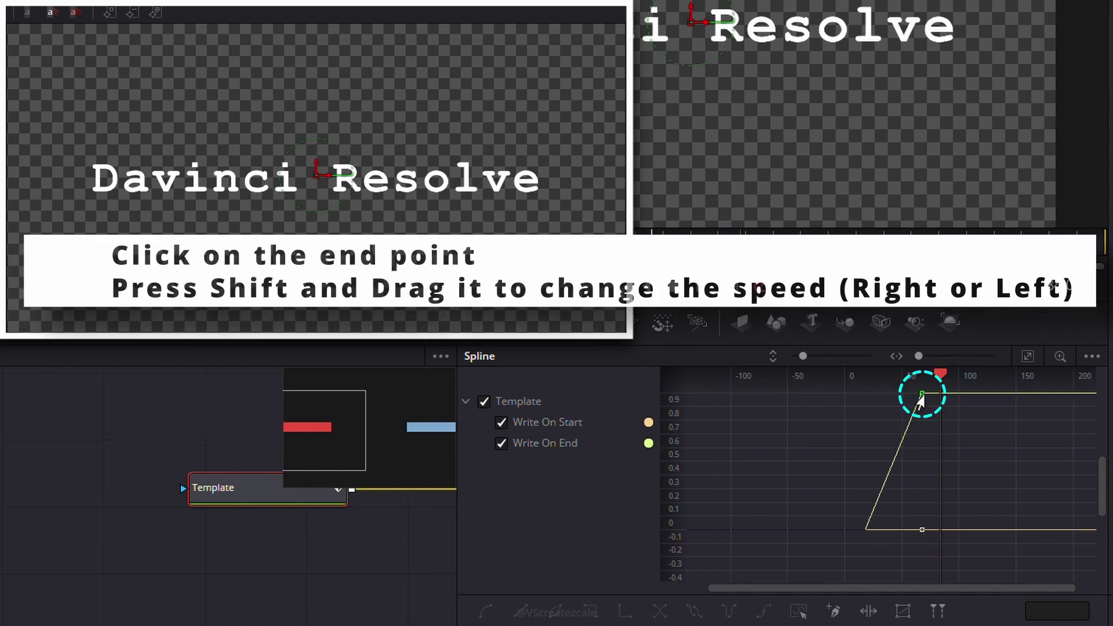
{"action": "left_click", "coordinate": [921, 399]}
{"action": "left_click_drag", "start_coordinate": [920, 393], "coordinate": [878, 395], "text": "shift"}
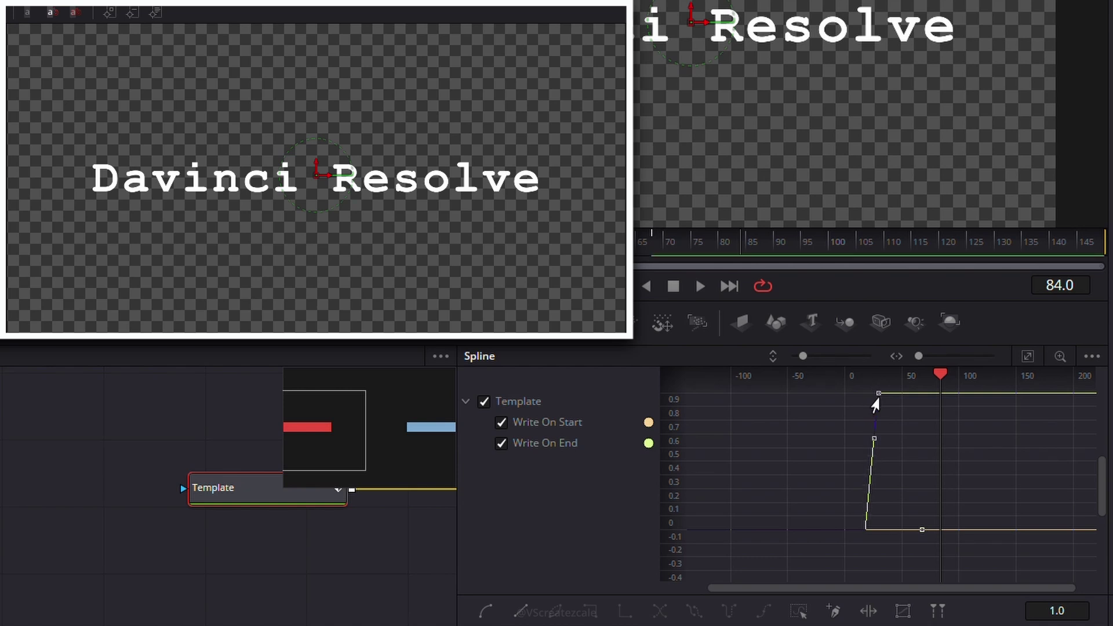
{"action": "mouse_move", "coordinate": [931, 378]}
{"action": "left_mouse_down"}
{"action": "mouse_move", "coordinate": [880, 386]}
{"action": "mouse_move", "coordinate": [871, 375]}
{"action": "mouse_move", "coordinate": [923, 399]}
{"action": "mouse_move", "coordinate": [1005, 394]}
{"action": "mouse_move", "coordinate": [918, 387]}
{"action": "mouse_move", "coordinate": [881, 398]}
{"action": "left_mouse_up"}
{"action": "key", "text": "space"}
{"action": "key", "text": "space"}
{"action": "key", "text": "space"}
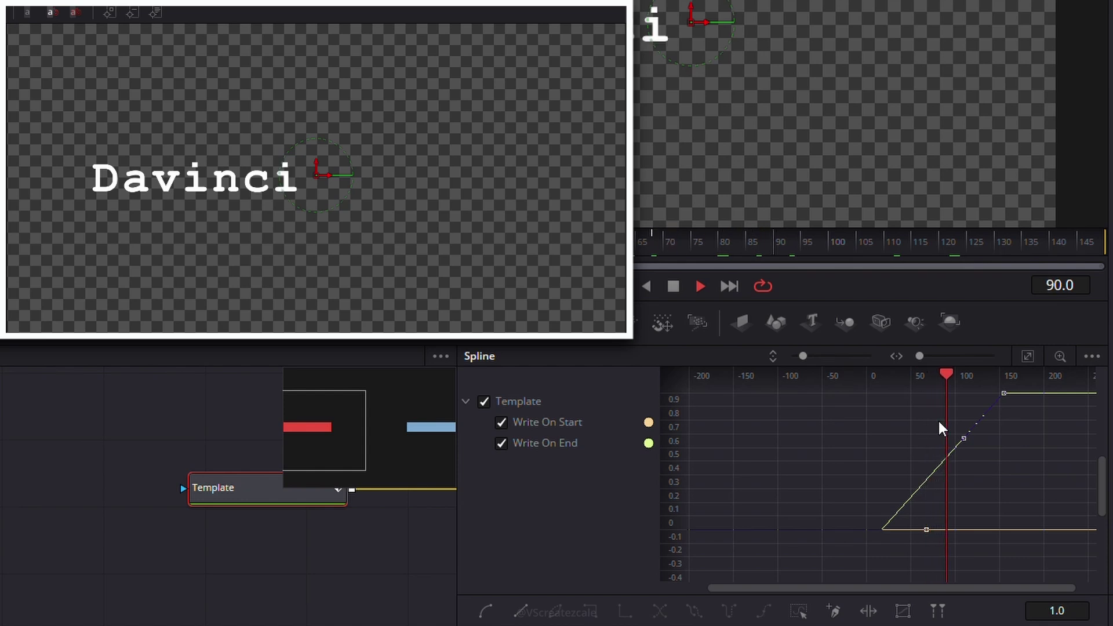
Add and adjust a key point at frame 80 on the Write On End curve, then play back.
{"action": "mouse_move", "coordinate": [985, 401]}
{"action": "left_mouse_down"}
{"action": "mouse_move", "coordinate": [1000, 382]}
{"action": "mouse_move", "coordinate": [962, 376]}
{"action": "left_mouse_up"}
{"action": "left_click_drag", "start_coordinate": [843, 589], "coordinate": [939, 590]}
{"action": "left_click_drag", "start_coordinate": [941, 376], "coordinate": [917, 378]}
{"action": "left_click", "coordinate": [918, 467]}
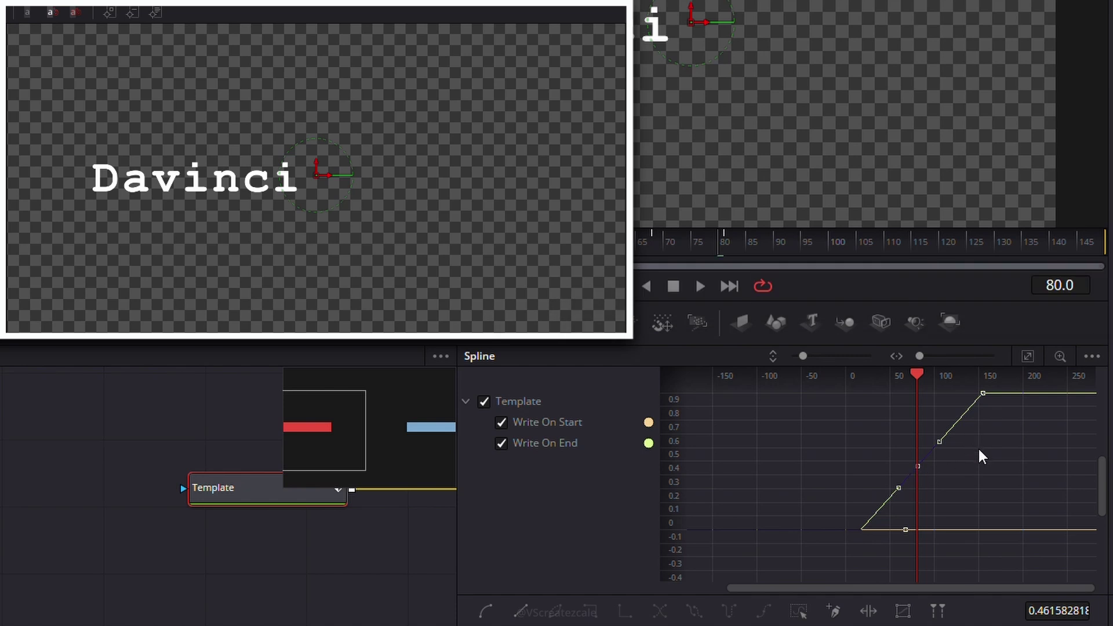
{"action": "left_click_drag", "start_coordinate": [917, 377], "coordinate": [913, 375]}
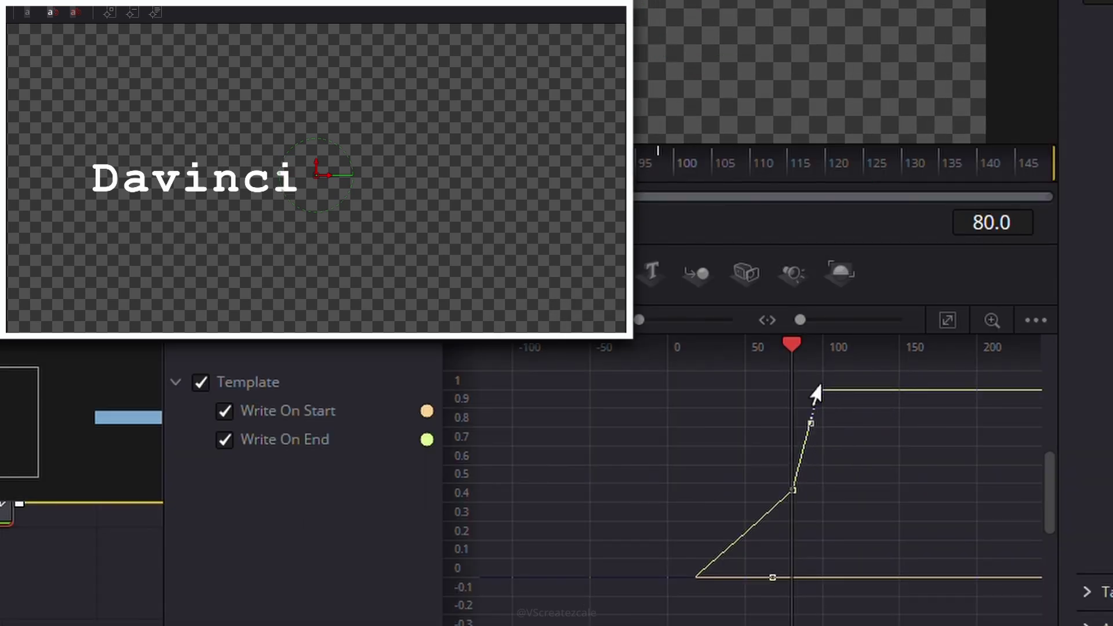
{"action": "key", "text": "space"}
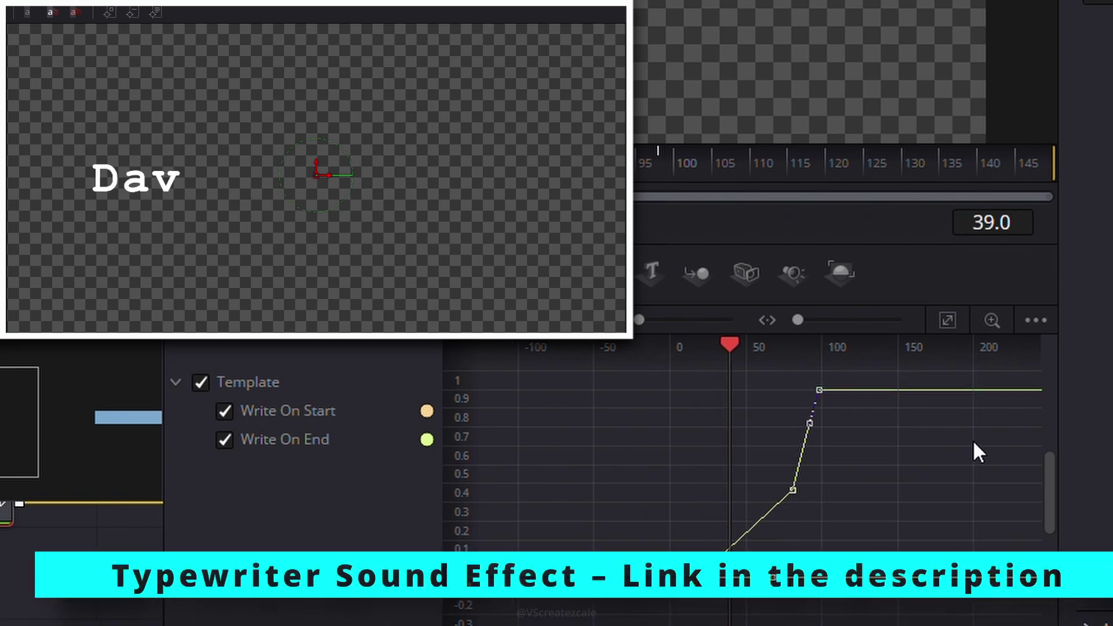